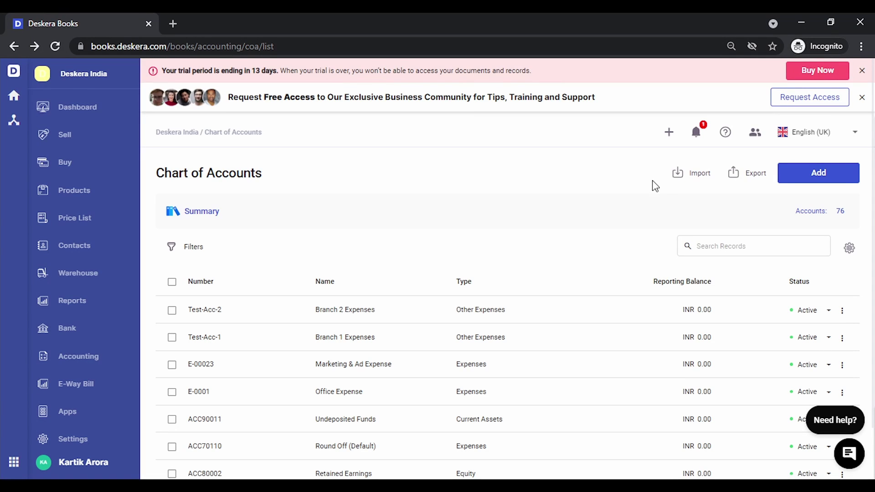
Go to the Contacts section from the Deskera Books sidebar.
{"action": "left_click", "coordinate": [78, 247]}
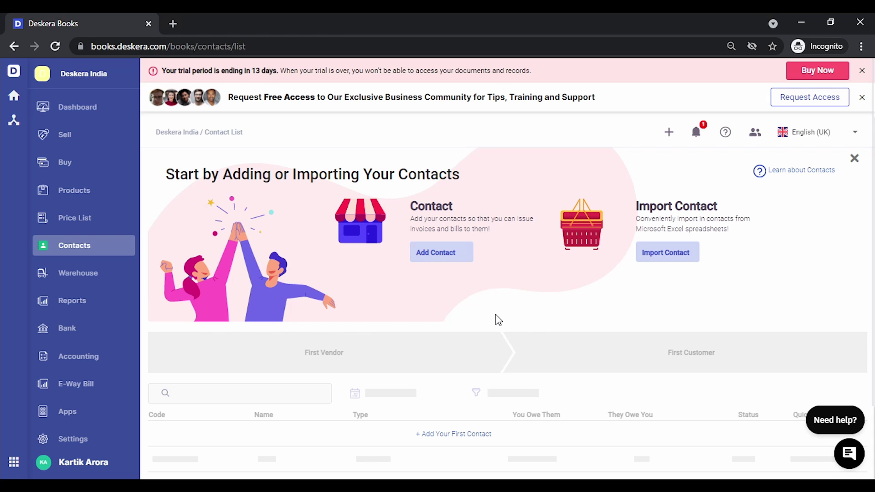
Start a new contact named 'Customer 1'.
{"action": "left_click", "coordinate": [448, 252]}
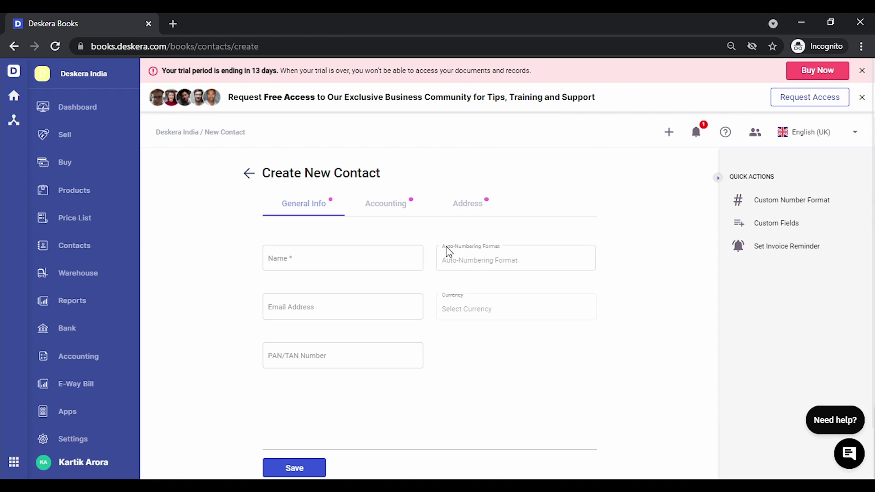
{"action": "left_click", "coordinate": [334, 259]}
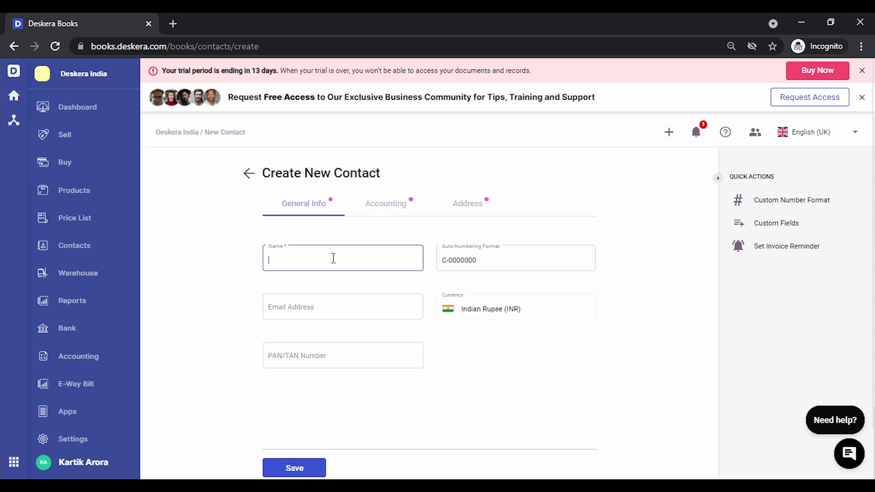
{"action": "type", "text": "Customer 1"}
Create a custom contact numbering format with prefix V and 4 digits (V-0000).
{"action": "left_click", "coordinate": [540, 260]}
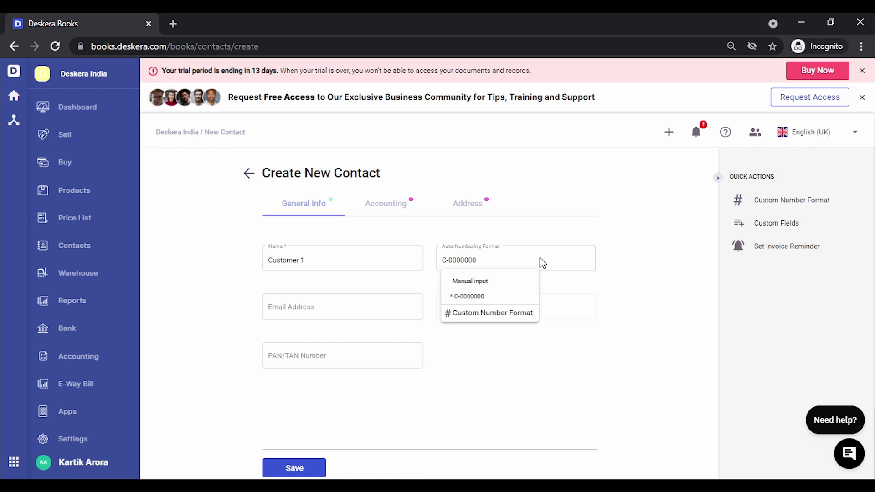
{"action": "left_click", "coordinate": [497, 320]}
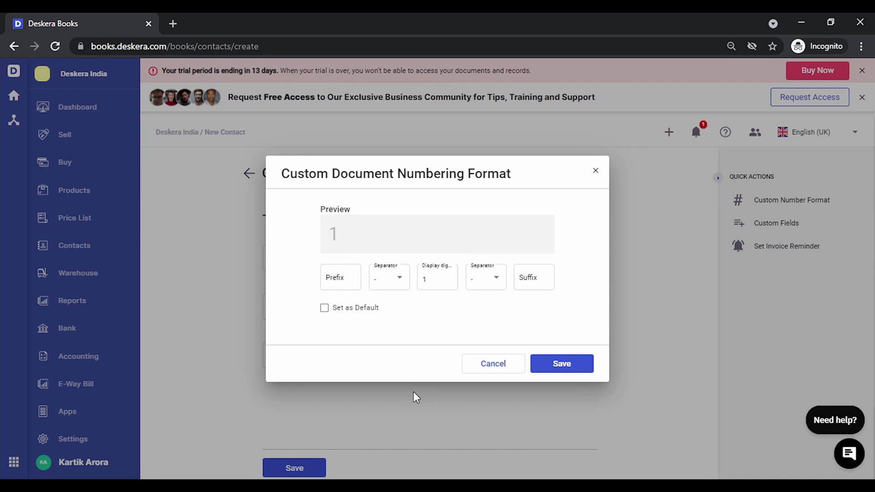
{"action": "left_click", "coordinate": [341, 280]}
{"action": "type", "text": "V"}
{"action": "key", "text": "Tab"}
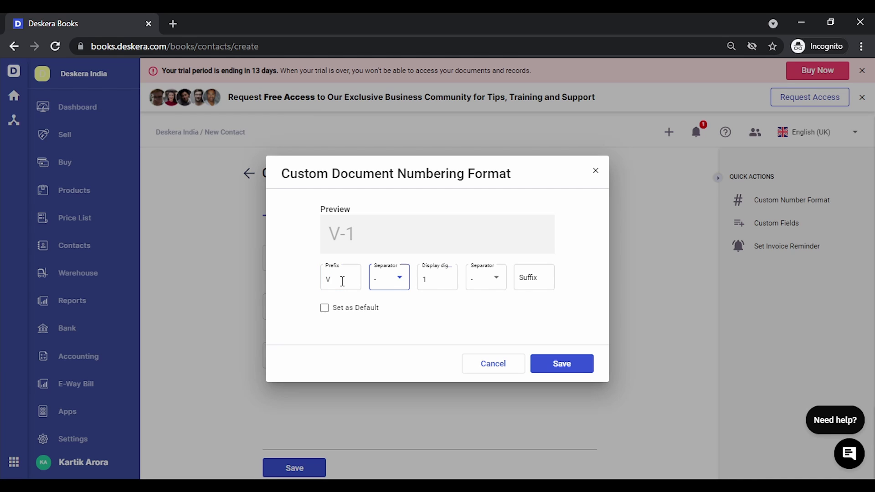
{"action": "key", "text": "Tab"}
{"action": "type", "text": "4"}
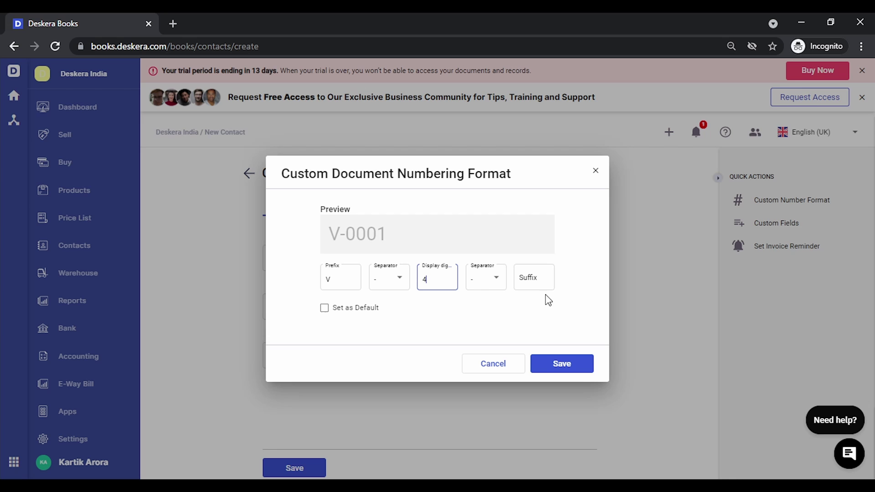
{"action": "left_click", "coordinate": [585, 369]}
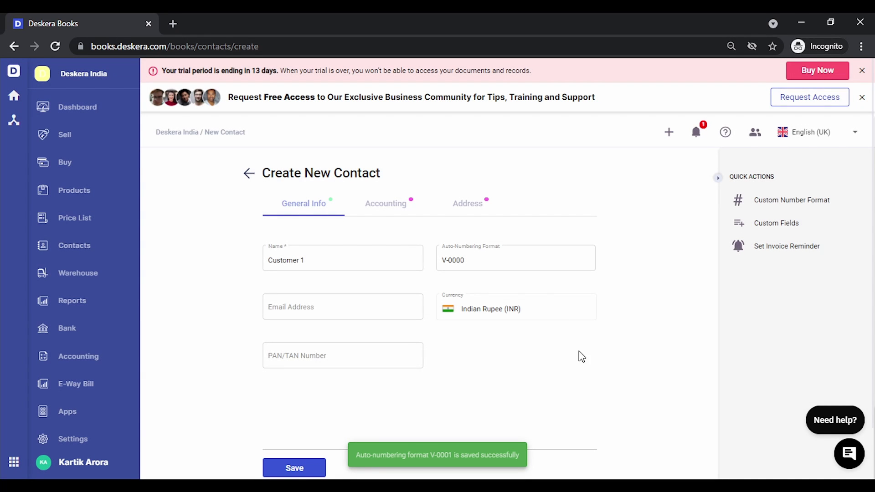
Switch the contact's numbering back to C-0000000 and move to its Accounting details.
{"action": "left_click", "coordinate": [496, 266]}
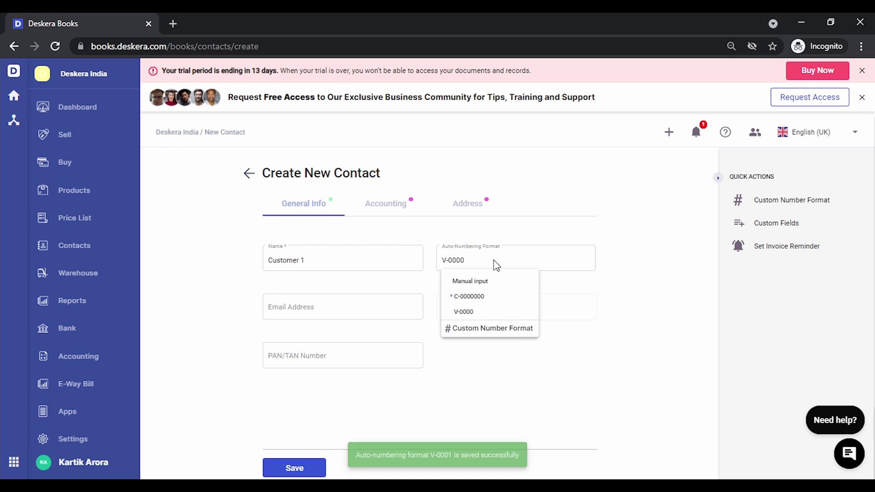
{"action": "left_click", "coordinate": [496, 297]}
{"action": "left_click", "coordinate": [297, 307]}
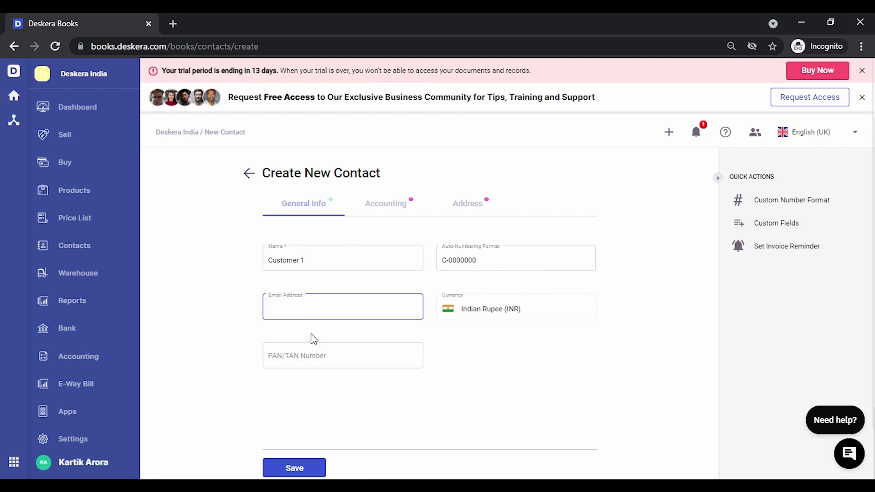
{"action": "left_click", "coordinate": [395, 212]}
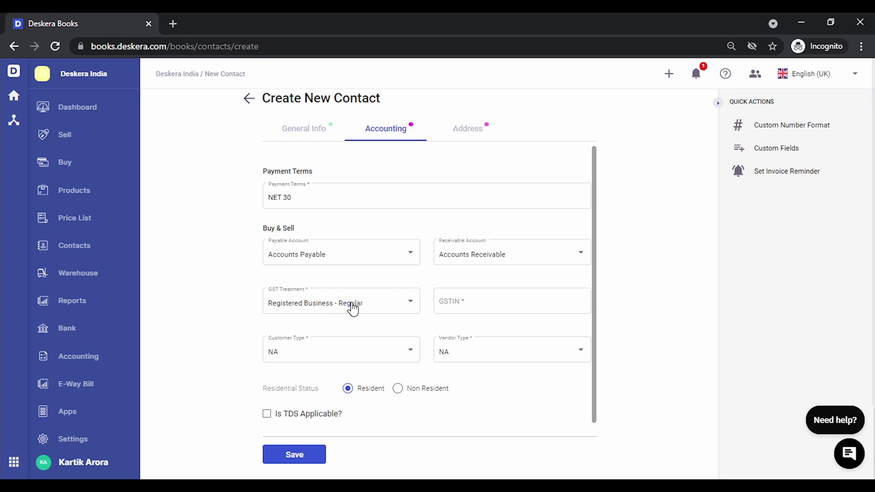
Set GST treatment to Registered Business - Regular and enter the contact's GSTIN.
{"action": "left_click", "coordinate": [354, 309]}
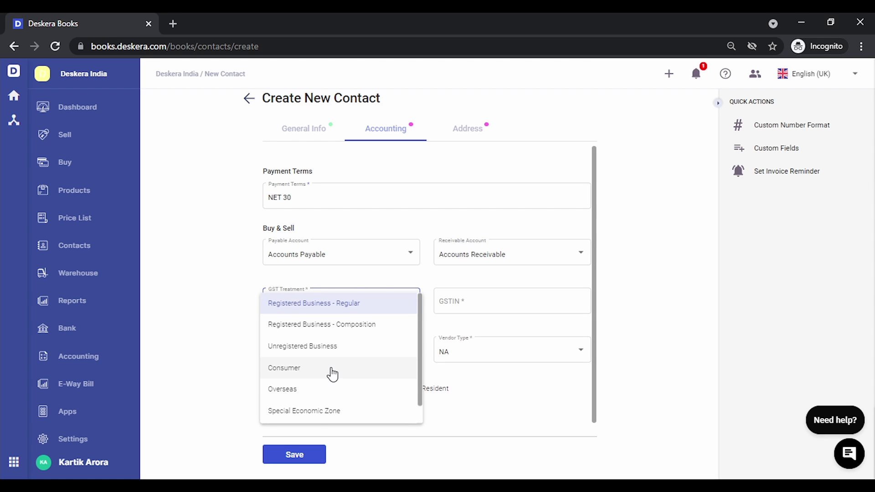
{"action": "scroll", "coordinate": [333, 372], "scroll_direction": "down", "scroll_amount": 1}
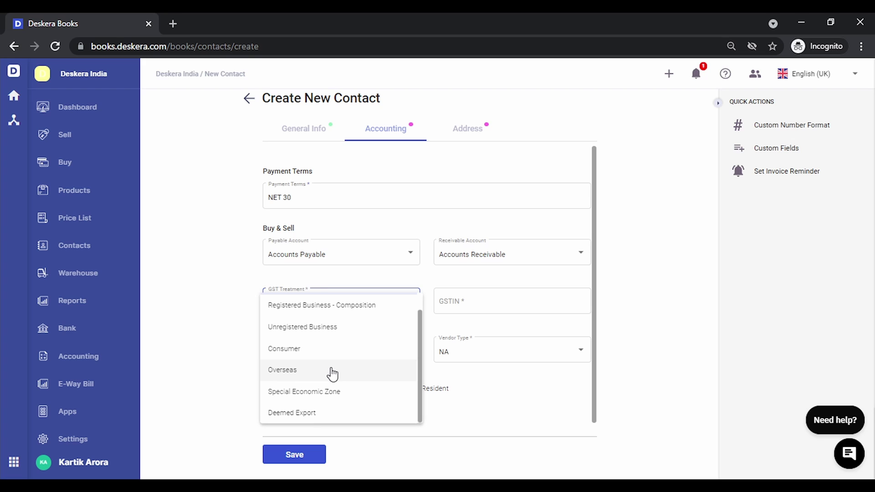
{"action": "scroll", "coordinate": [332, 373], "scroll_direction": "up", "scroll_amount": 1}
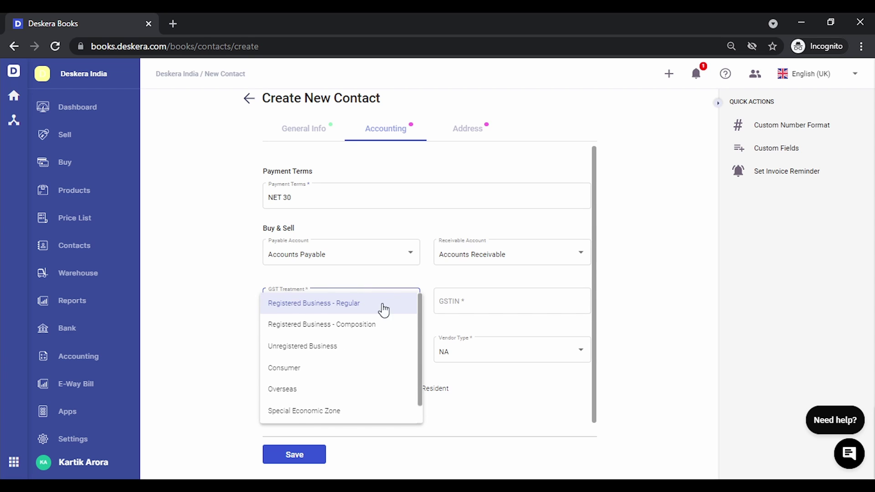
{"action": "left_click", "coordinate": [383, 309]}
{"action": "left_click", "coordinate": [530, 301]}
{"action": "type", "text": "07"}
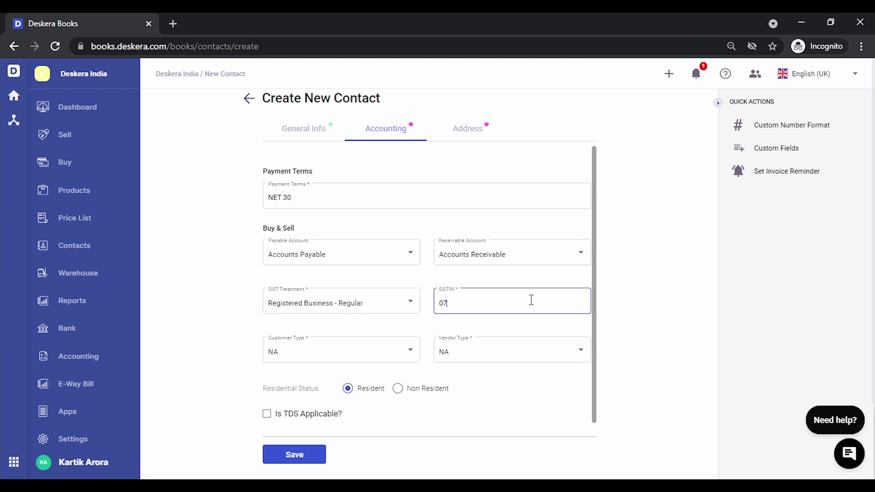
{"action": "type", "text": "AXHHH1111D1ZB"}
Leave customer type as NA and keep TDS not applicable.
{"action": "left_click", "coordinate": [390, 354]}
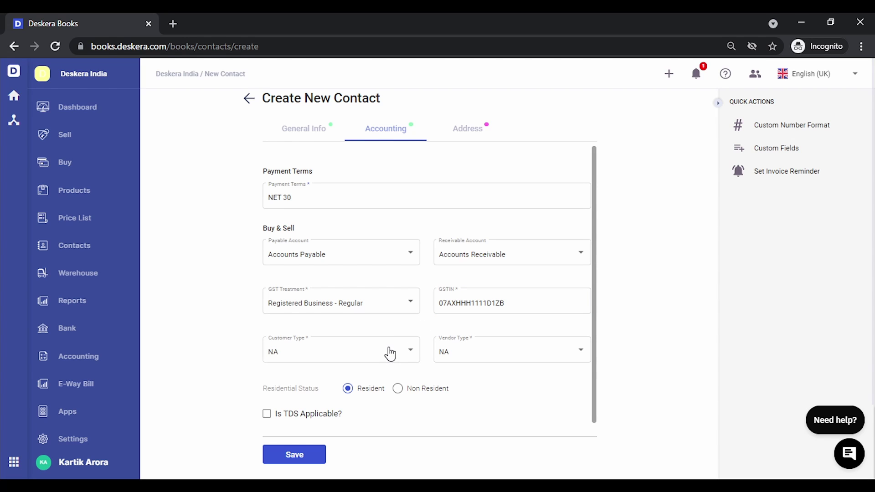
{"action": "left_click", "coordinate": [534, 388]}
{"action": "left_click", "coordinate": [268, 414]}
{"action": "scroll", "coordinate": [461, 348], "scroll_direction": "down", "scroll_amount": 2}
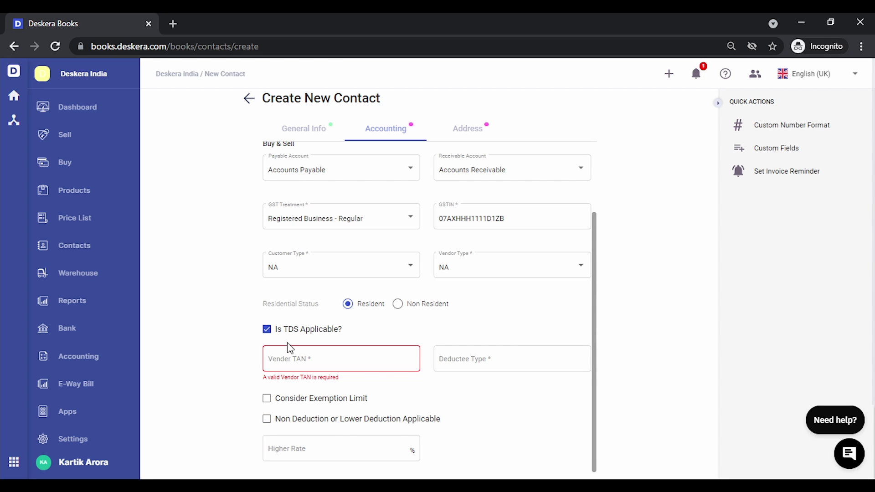
{"action": "left_click", "coordinate": [266, 330]}
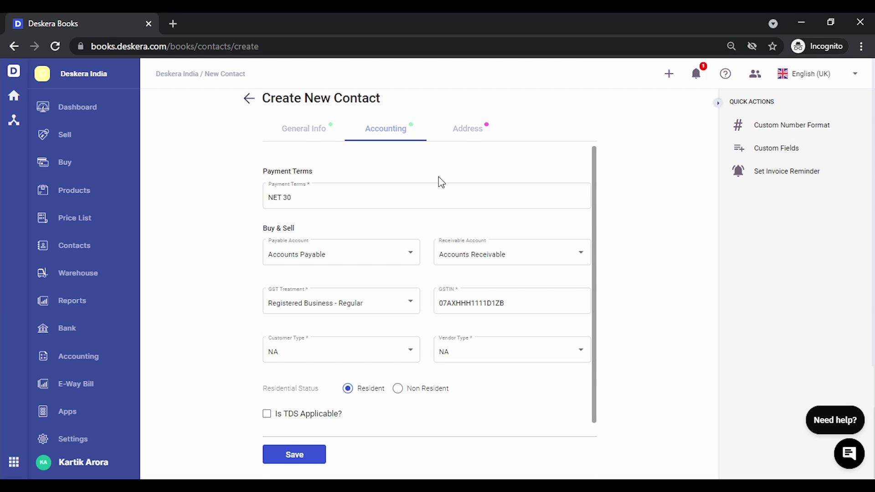
Enter the contact's street address on the Address tab.
{"action": "left_click", "coordinate": [469, 135]}
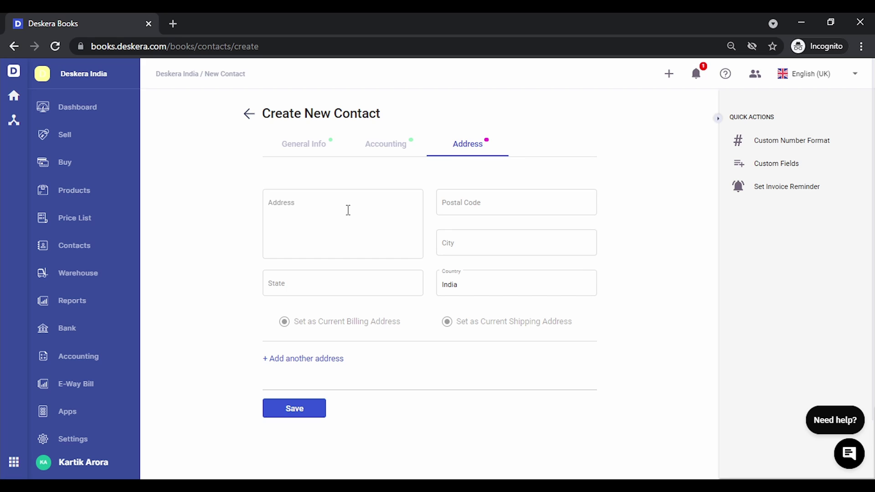
{"action": "left_click", "coordinate": [348, 210]}
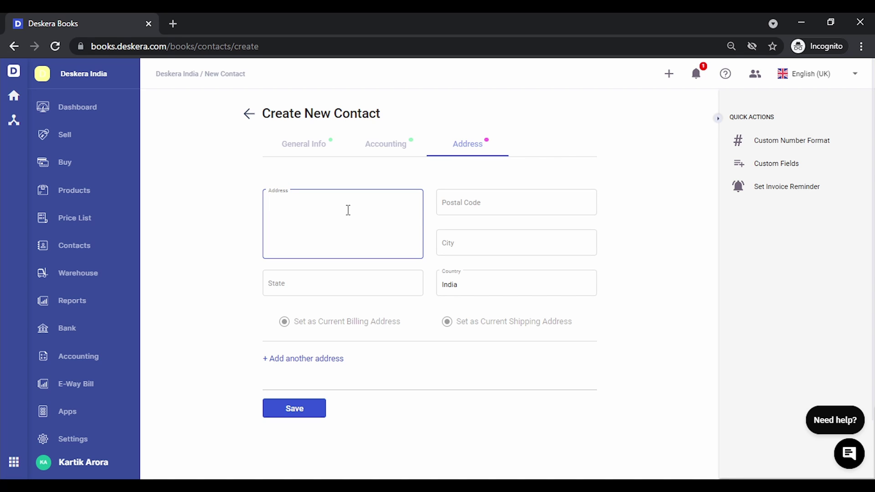
{"action": "type", "text": "nEHRU"}
{"action": "key", "text": "ctrl+a"}
{"action": "type", "text": "NehruP"}
{"action": "key", "text": "BackSpace"}
{"action": "type", "text": "Place"}
Fill in the postal code and city, and choose Delhi as the state.
{"action": "key", "text": "Tab"}
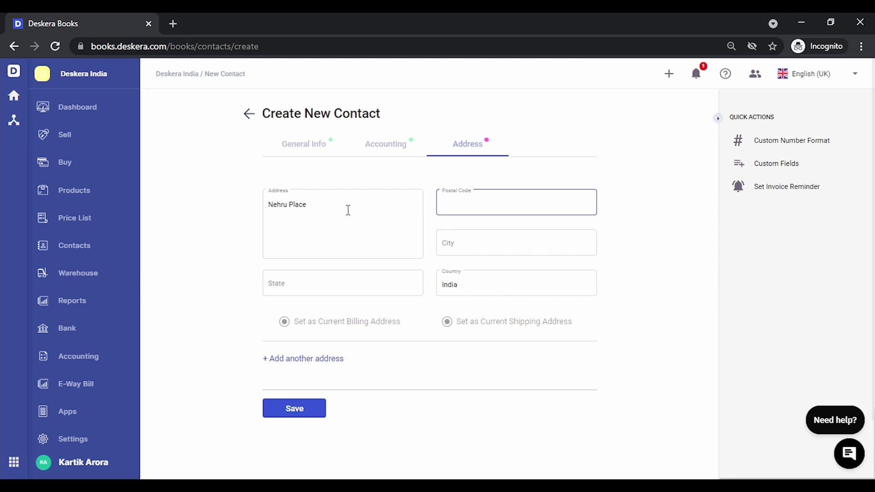
{"action": "type", "text": "110048"}
{"action": "key", "text": "Tab"}
{"action": "type", "text": "New delh"}
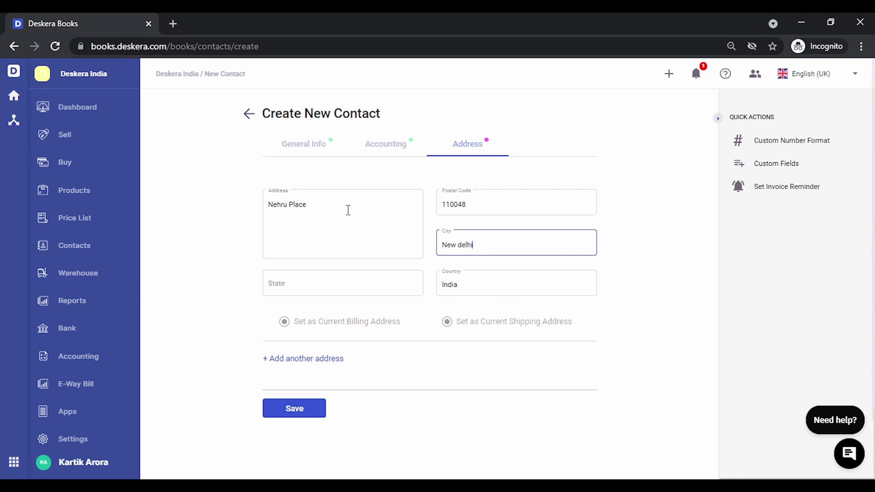
{"action": "key", "text": "Tab"}
{"action": "type", "text": "Delhi"}
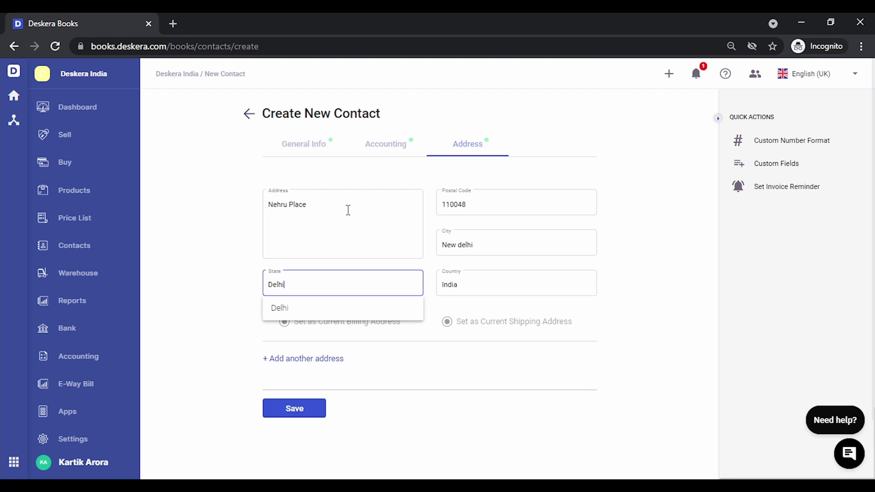
{"action": "left_click", "coordinate": [319, 309]}
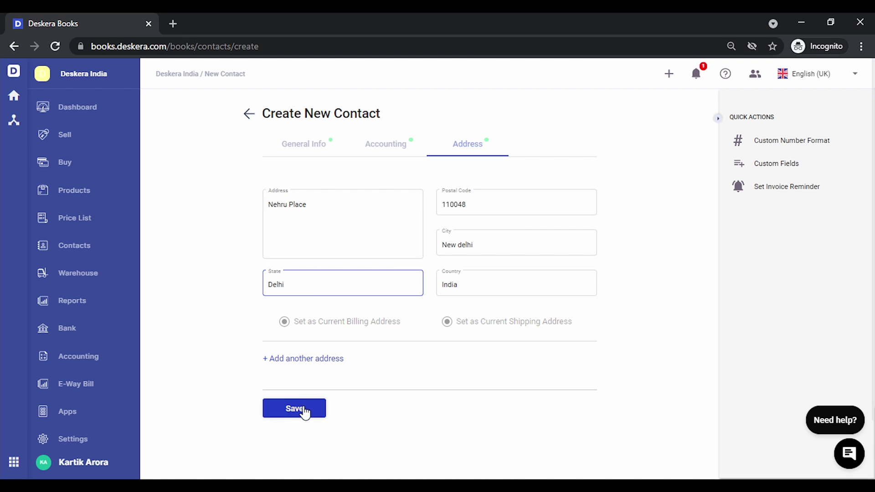
Save Customer 1 so it is listed as contact C-0000001.
{"action": "left_click", "coordinate": [309, 409]}
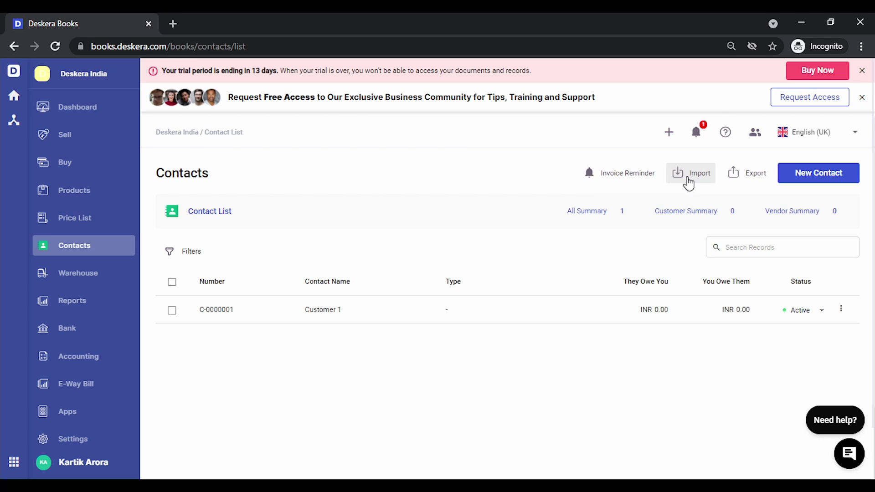
Start a contact import and download the sample file contact_ind_template.
{"action": "left_click", "coordinate": [688, 177]}
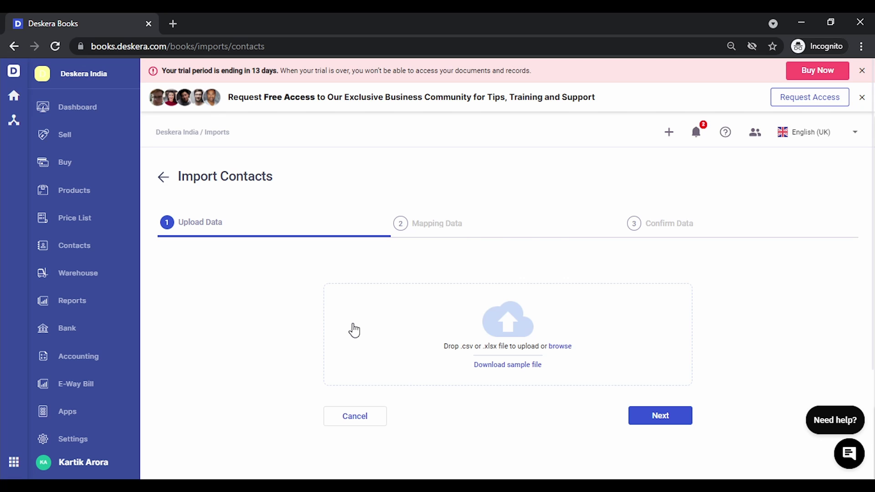
{"action": "left_click", "coordinate": [355, 330]}
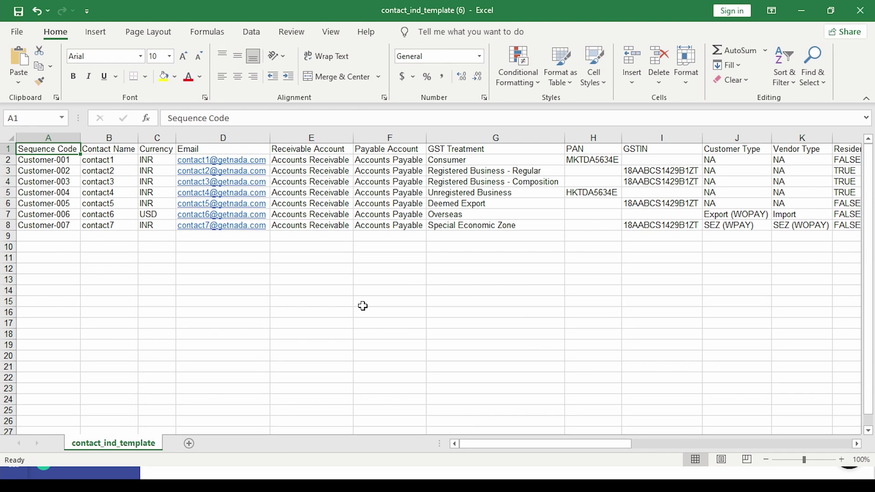
Review the sample file's column headers, ending back at Sequence Code in A1.
{"action": "key", "text": "Right"}
{"action": "key", "text": "Right"}
{"action": "key", "text": "Right"}
{"action": "key", "text": "Right"}
{"action": "key", "text": "Right"}
{"action": "key", "text": "Right"}
{"action": "key", "text": "Right"}
{"action": "key", "text": "Right"}
{"action": "key", "text": "Right"}
{"action": "key", "text": "Right"}
{"action": "key", "text": "Right"}
{"action": "key", "text": "Right"}
{"action": "key", "text": "Right"}
{"action": "key", "text": "Right"}
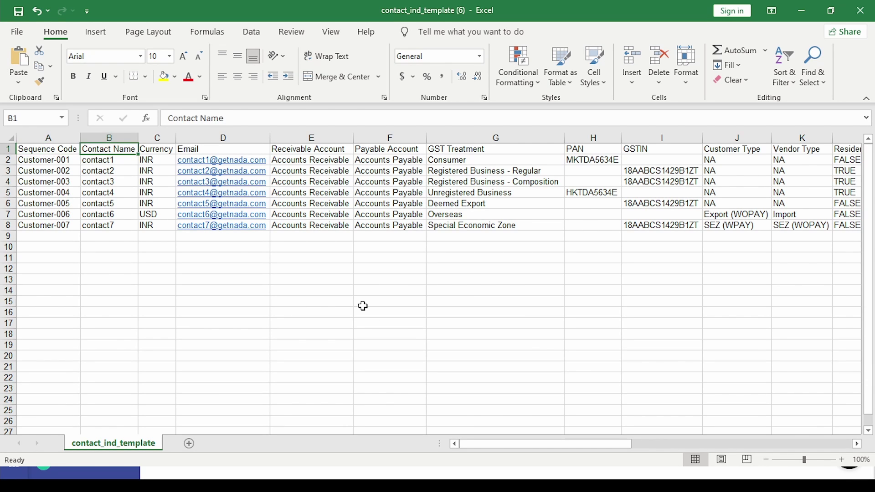
{"action": "key", "text": "Right"}
{"action": "key", "text": "Right"}
{"action": "key", "text": "Right"}
{"action": "key", "text": "Right"}
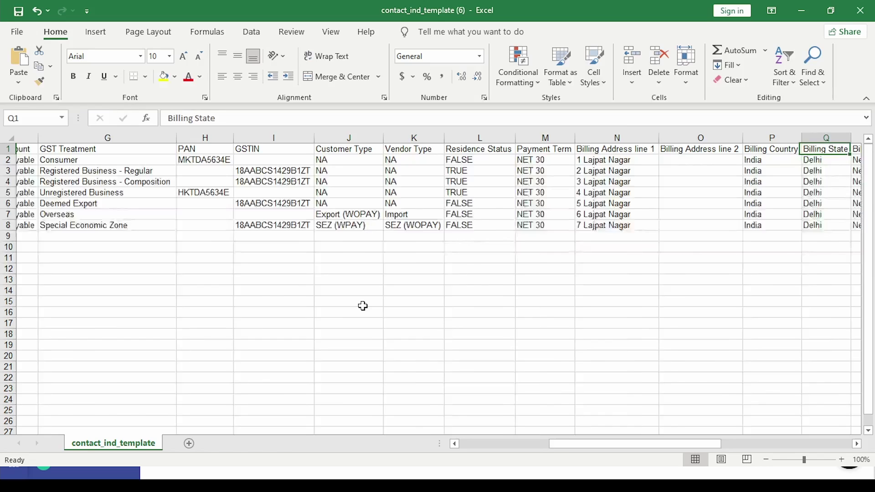
{"action": "key", "text": "Left"}
{"action": "key", "text": "Left"}
{"action": "key", "text": "Left"}
{"action": "key", "text": "Left"}
{"action": "key", "text": "Left"}
{"action": "key", "text": "Left"}
{"action": "key", "text": "Left"}
{"action": "key", "text": "Left"}
{"action": "key", "text": "ctrl+Home"}
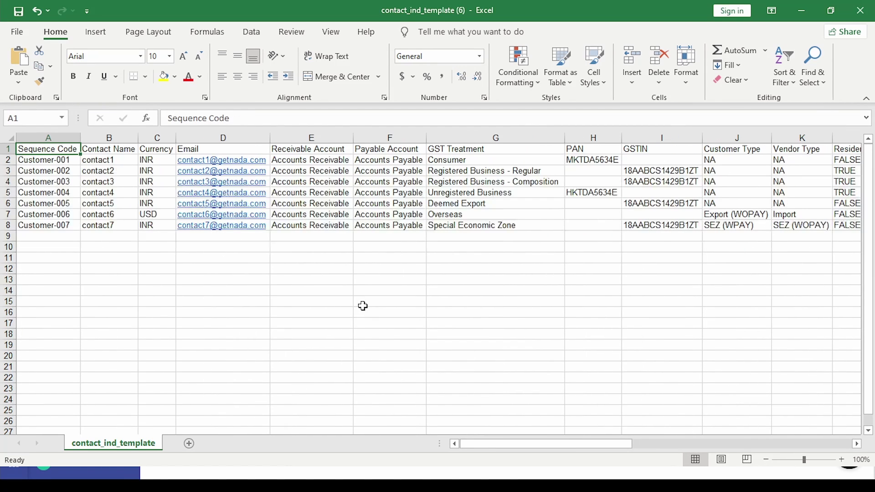
Review the first contact's values, from name and accounts through GST and shipping details.
{"action": "key", "text": "Down"}
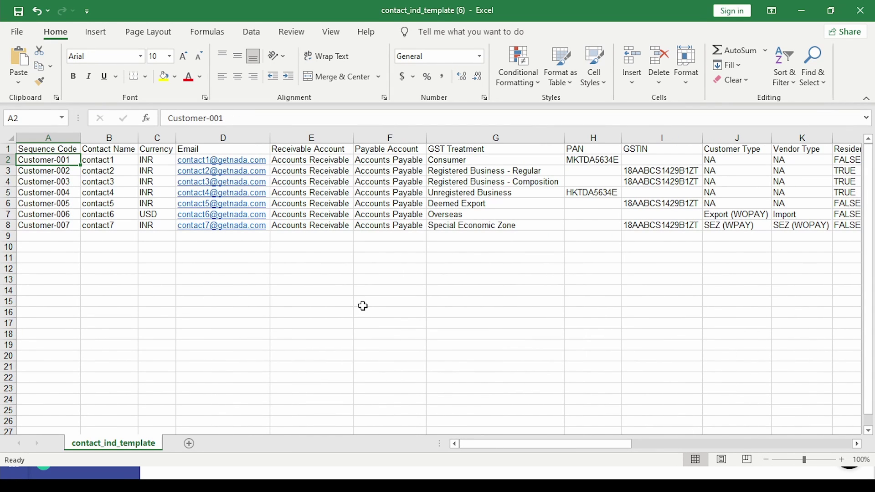
{"action": "key", "text": "Right"}
{"action": "key", "text": "Right"}
{"action": "key", "text": "Right"}
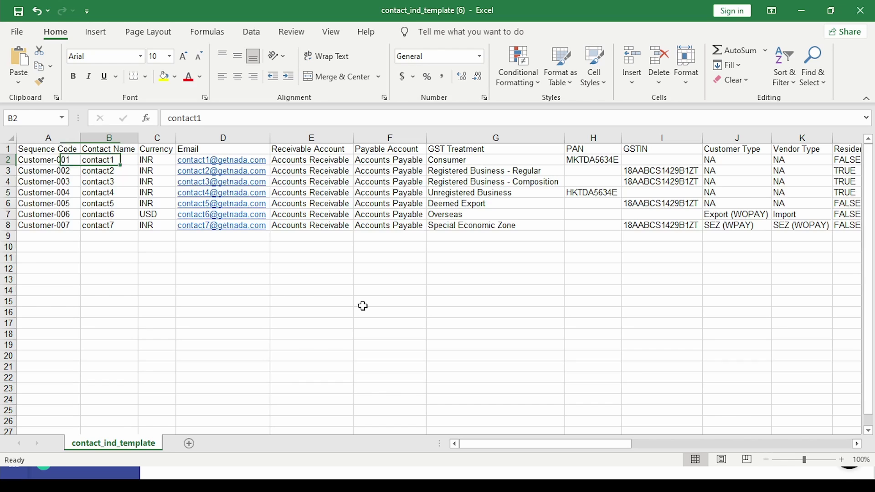
{"action": "key", "text": "Right"}
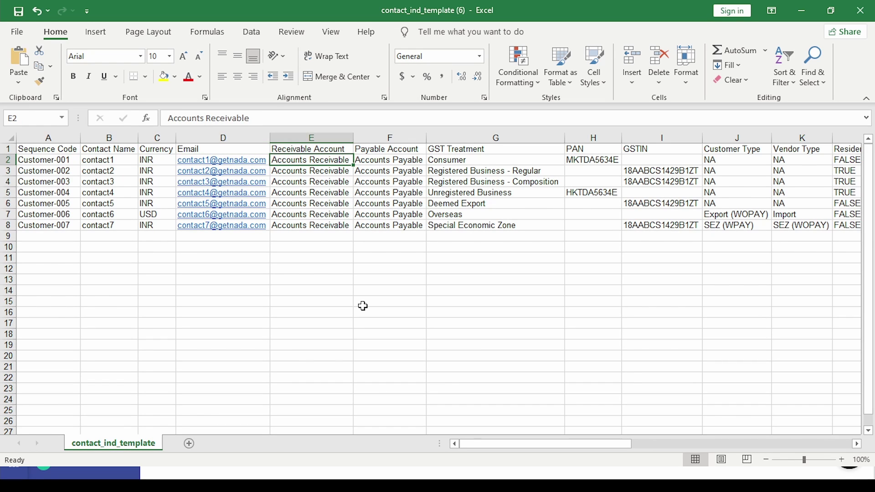
{"action": "key", "text": "Right"}
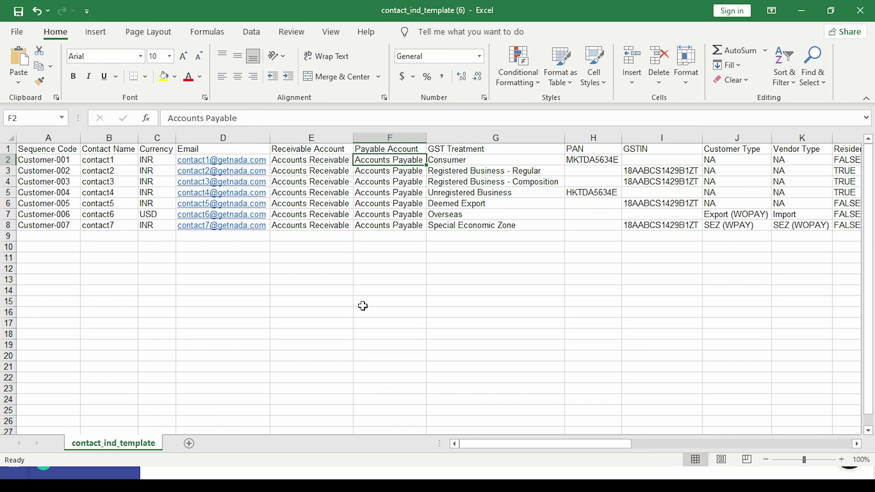
{"action": "key", "text": "Right"}
{"action": "key", "text": "Right"}
{"action": "key", "text": "Right"}
{"action": "key", "text": "Right"}
{"action": "key", "text": "Right"}
{"action": "key", "text": "Right"}
{"action": "key", "text": "Right"}
{"action": "key", "text": "Right"}
{"action": "key", "text": "Right"}
{"action": "key", "text": "Right"}
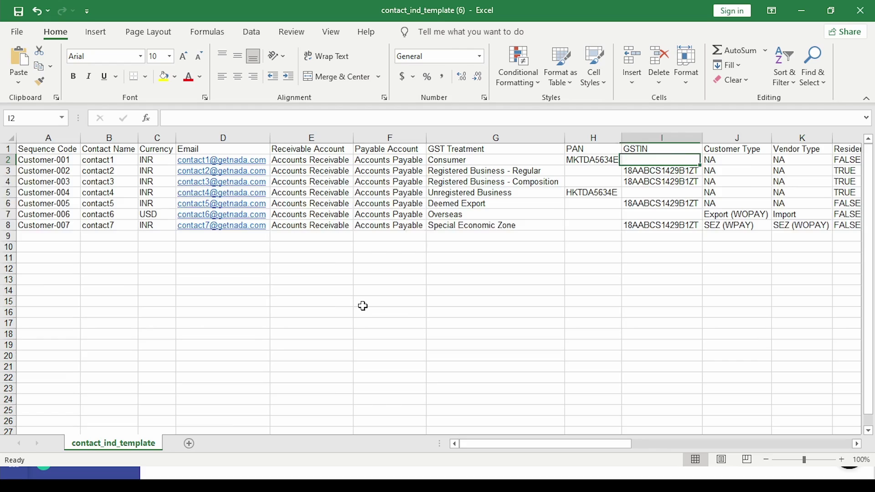
{"action": "key", "text": "Right"}
{"action": "key", "text": "Right"}
{"action": "key", "text": "Right"}
{"action": "key", "text": "Right"}
{"action": "key", "text": "Right"}
{"action": "key", "text": "Right"}
{"action": "key", "text": "Right"}
{"action": "key", "text": "Right"}
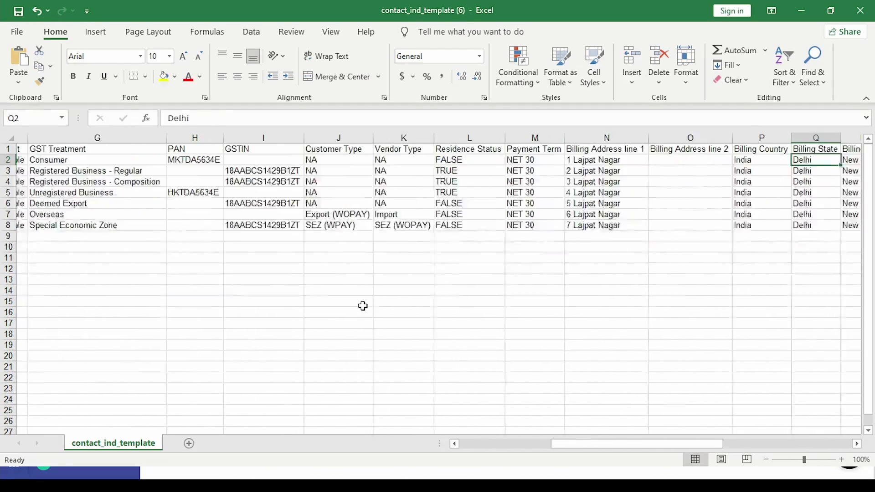
{"action": "key", "text": "Right"}
{"action": "key", "text": "Right"}
{"action": "key", "text": "Right"}
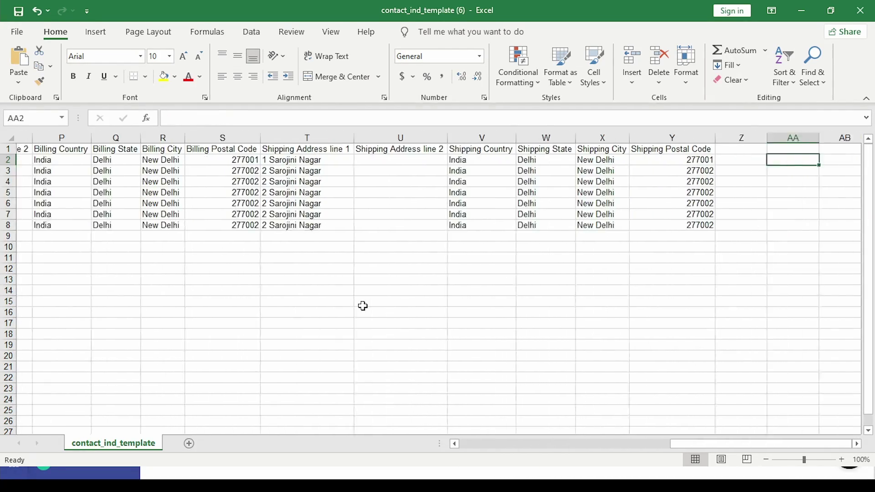
{"action": "key", "text": "Left"}
{"action": "key", "text": "Left"}
{"action": "key", "text": "Left"}
{"action": "key", "text": "Left"}
{"action": "key", "text": "Left"}
{"action": "key", "text": "Left"}
{"action": "key", "text": "Left"}
{"action": "key", "text": "Left"}
{"action": "key", "text": "Left"}
{"action": "key", "text": "Left"}
{"action": "key", "text": "Left"}
{"action": "key", "text": "Left"}
{"action": "key", "text": "Left"}
{"action": "key", "text": "Left"}
{"action": "key", "text": "Left"}
{"action": "key", "text": "Left"}
{"action": "key", "text": "Left"}
{"action": "key", "text": "Left"}
{"action": "key", "text": "Left"}
{"action": "key", "text": "Left"}
{"action": "key", "text": "Left"}
{"action": "key", "text": "Left"}
{"action": "key", "text": "Left"}
{"action": "key", "text": "Left"}
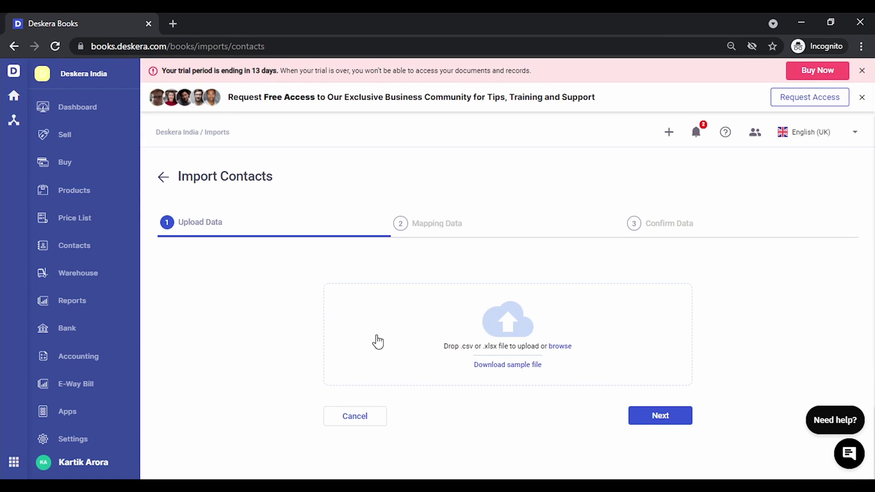
Upload contact_ind_template (6).xlsx and advance the wizard to Mapping Data.
{"action": "left_click", "coordinate": [562, 348]}
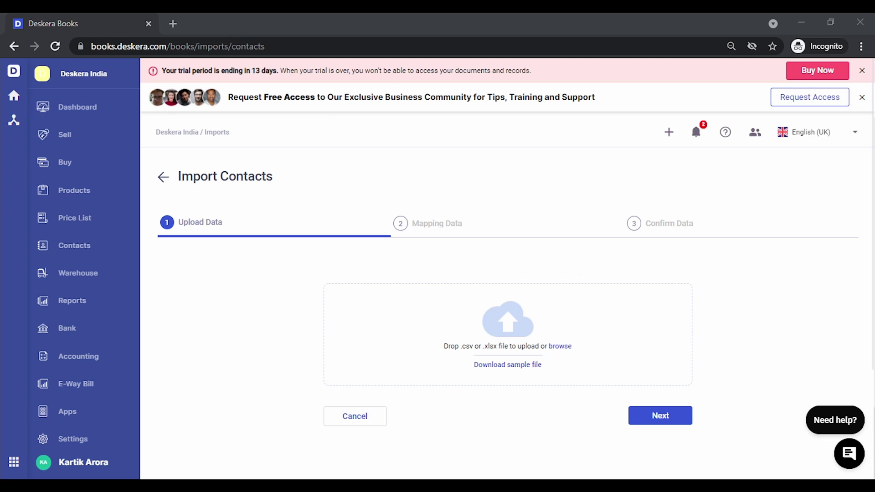
{"action": "double_click", "coordinate": [319, 172]}
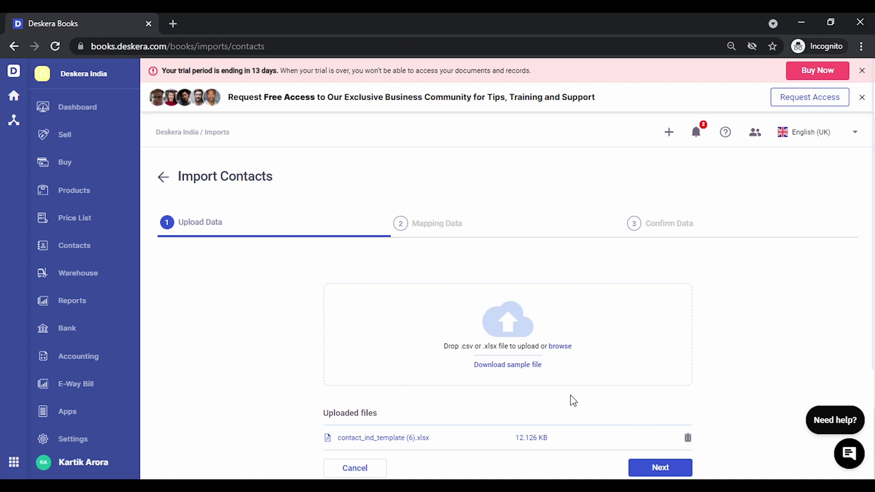
{"action": "scroll", "coordinate": [669, 465], "scroll_direction": "down", "scroll_amount": 2}
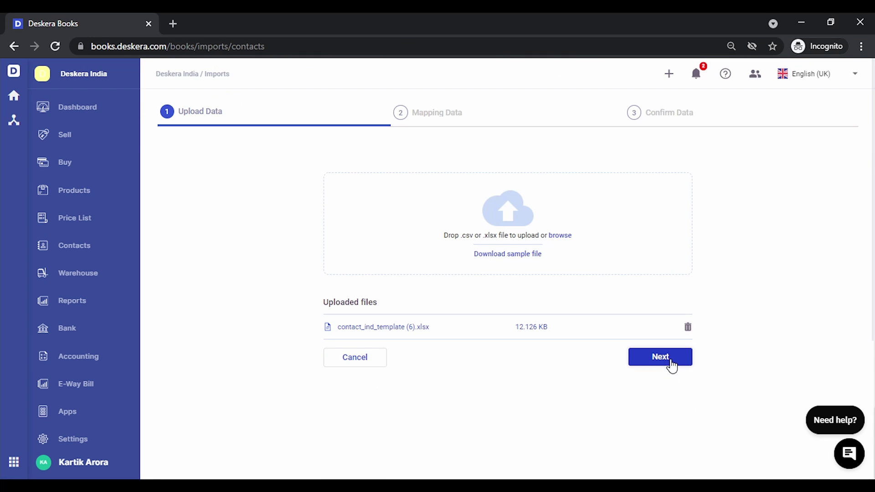
{"action": "left_click", "coordinate": [672, 366]}
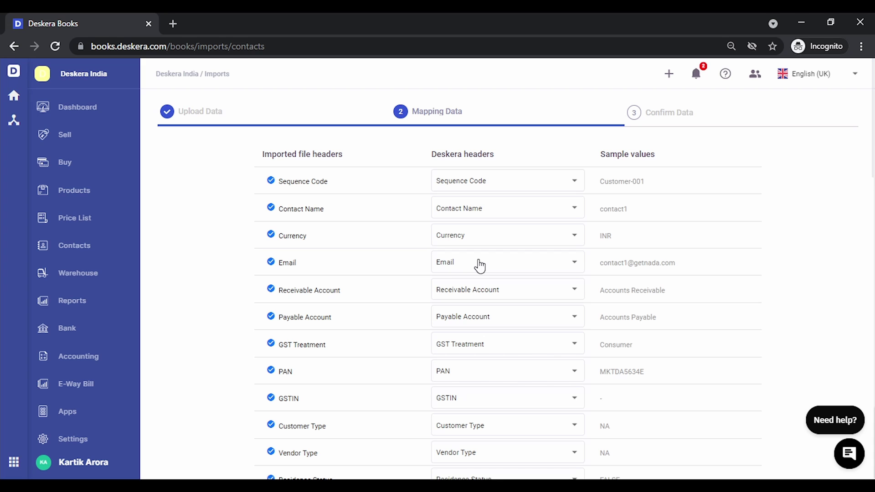
Check the Sequence Code mapping and scroll down through the remaining header matches.
{"action": "left_click", "coordinate": [534, 181]}
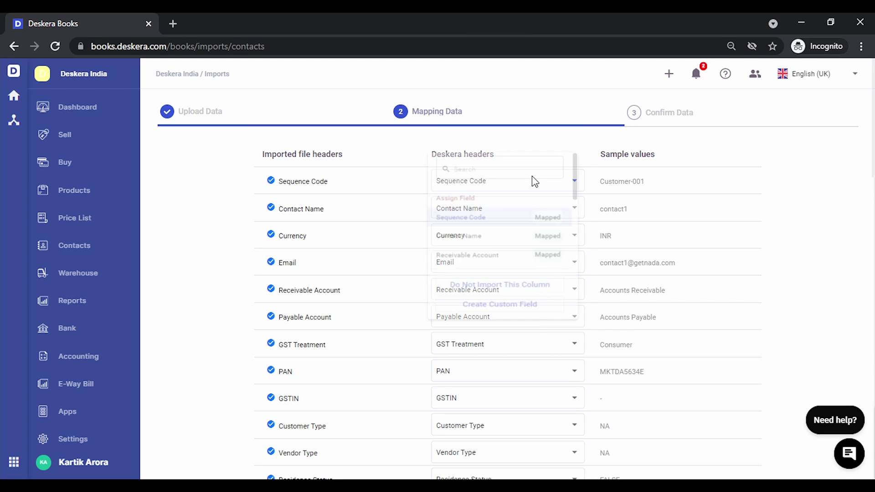
{"action": "left_click", "coordinate": [179, 252]}
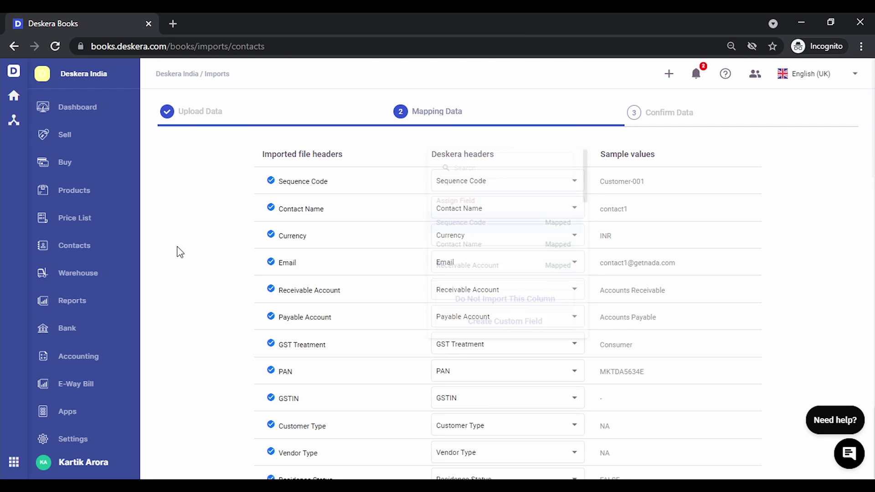
{"action": "scroll", "coordinate": [496, 328], "scroll_direction": "down", "scroll_amount": 10}
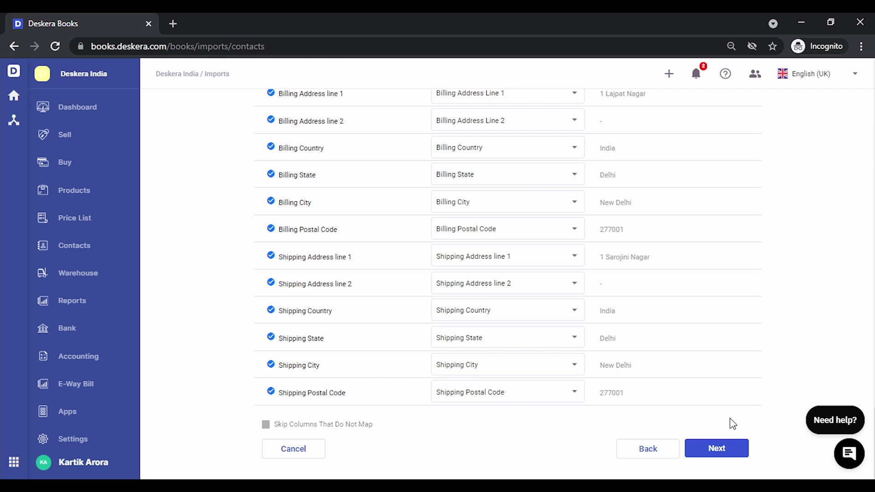
Advance to Confirm Data and look over the import options and seven-contact preview.
{"action": "left_click", "coordinate": [714, 449]}
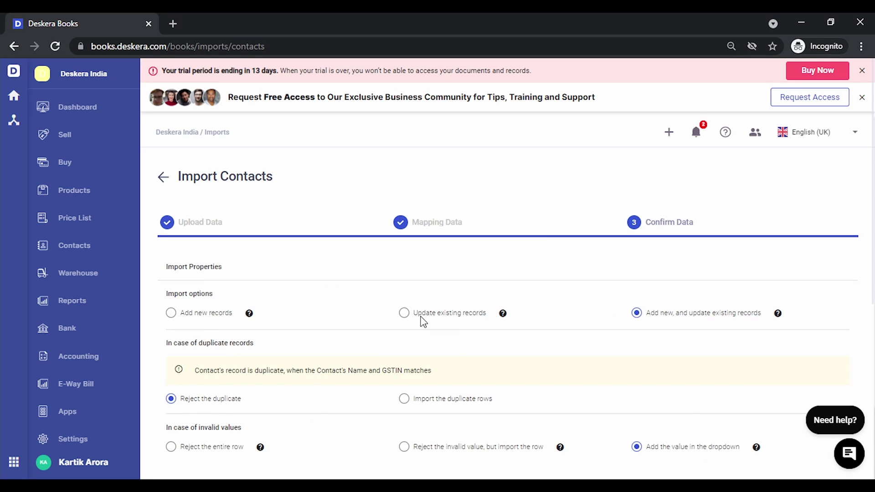
{"action": "scroll", "coordinate": [424, 322], "scroll_direction": "down", "scroll_amount": 1}
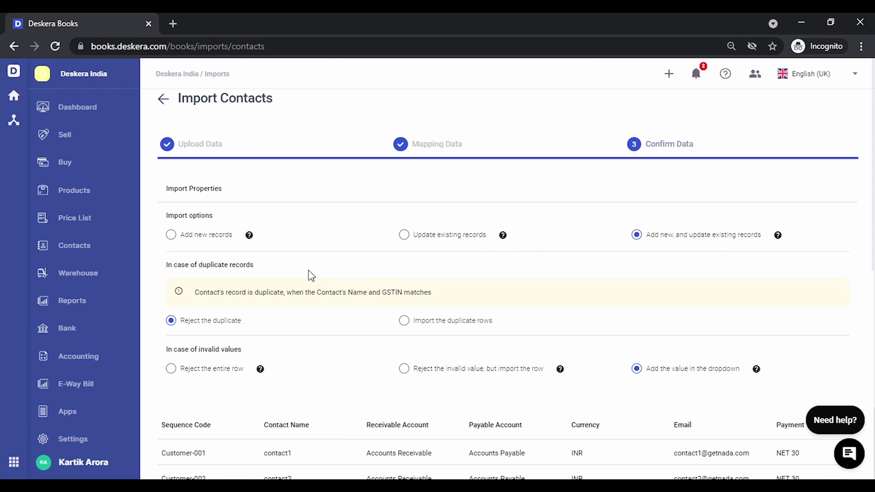
{"action": "scroll", "coordinate": [311, 276], "scroll_direction": "down", "scroll_amount": 2}
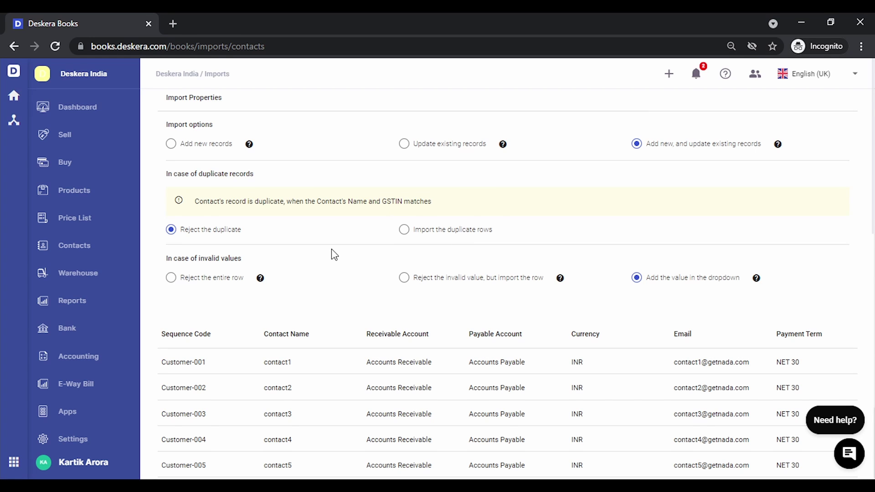
{"action": "scroll", "coordinate": [331, 249], "scroll_direction": "down", "scroll_amount": 1}
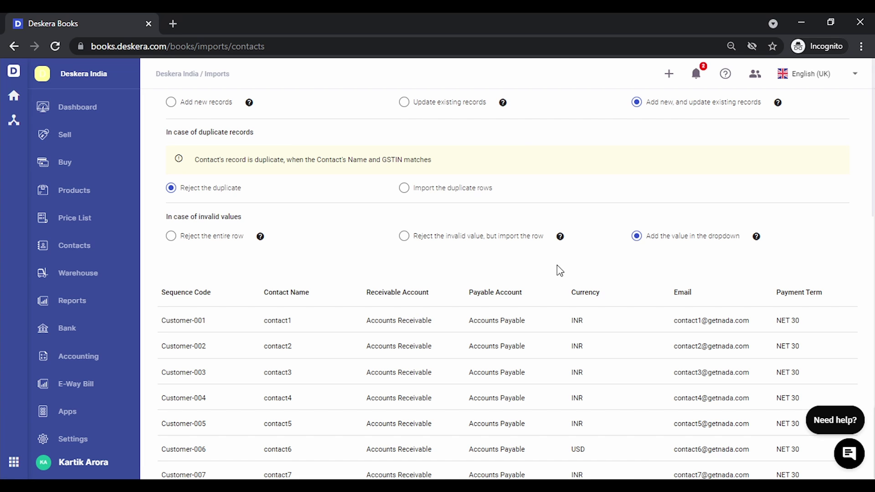
{"action": "scroll", "coordinate": [472, 274], "scroll_direction": "down", "scroll_amount": 2}
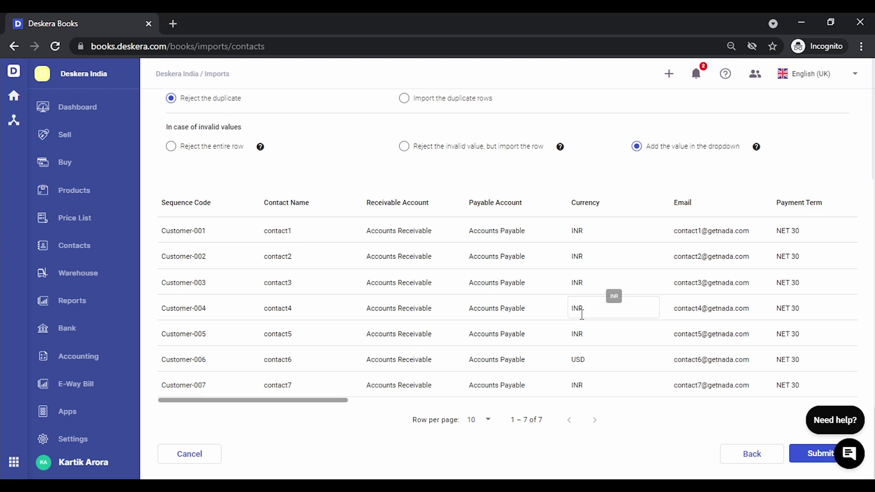
{"action": "scroll", "coordinate": [582, 315], "scroll_direction": "right", "scroll_amount": 10}
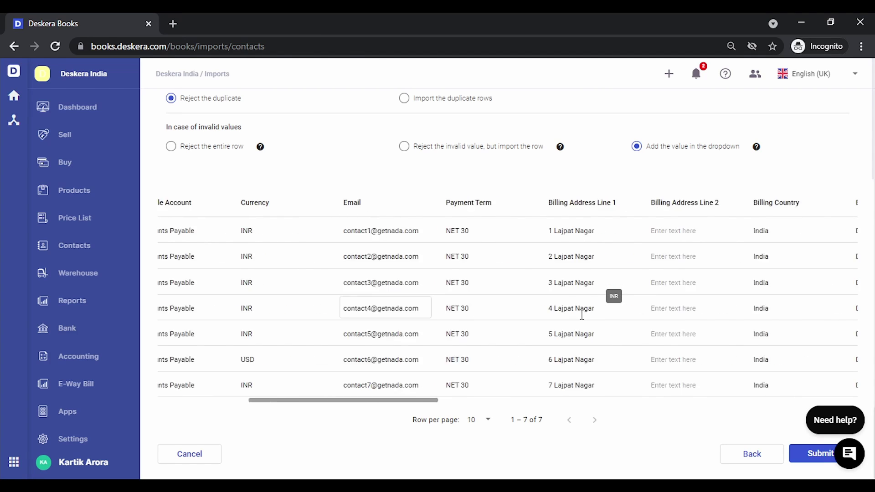
{"action": "scroll", "coordinate": [582, 314], "scroll_direction": "right", "scroll_amount": 10}
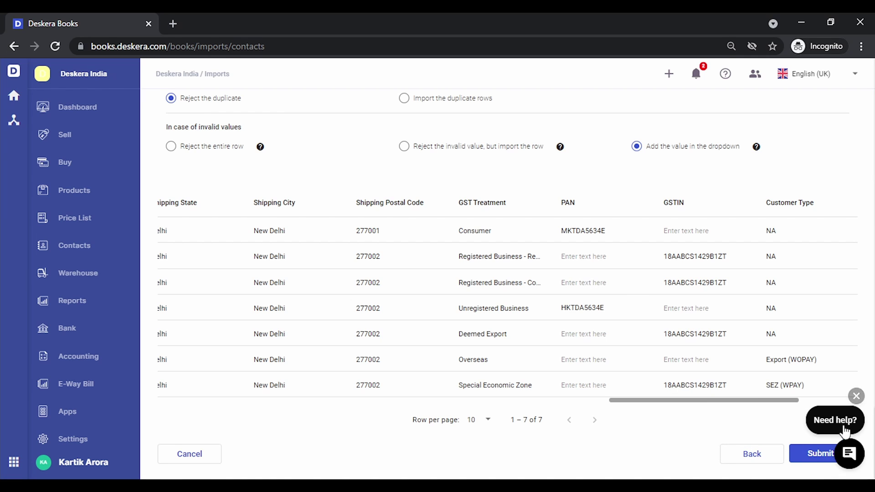
Submit the import and check the list shows Customer-001 to Customer-007 beside C-0000001.
{"action": "left_click", "coordinate": [817, 458]}
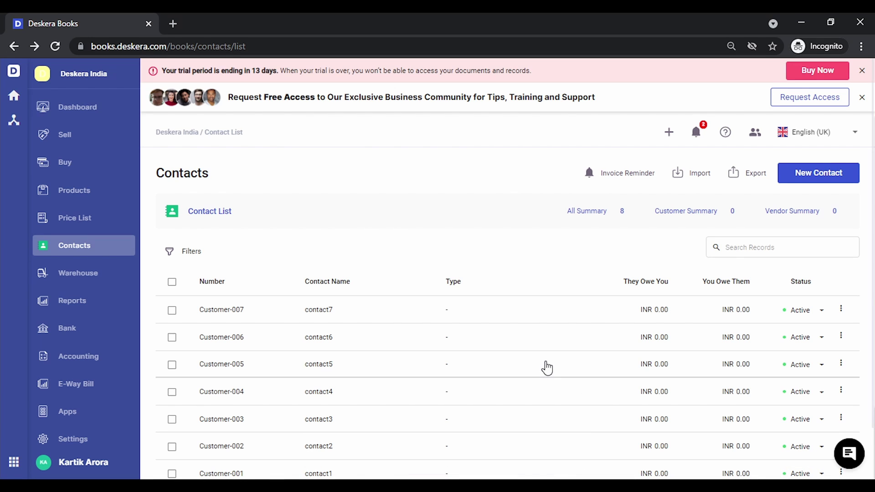
{"action": "scroll", "coordinate": [547, 367], "scroll_direction": "down", "scroll_amount": 2}
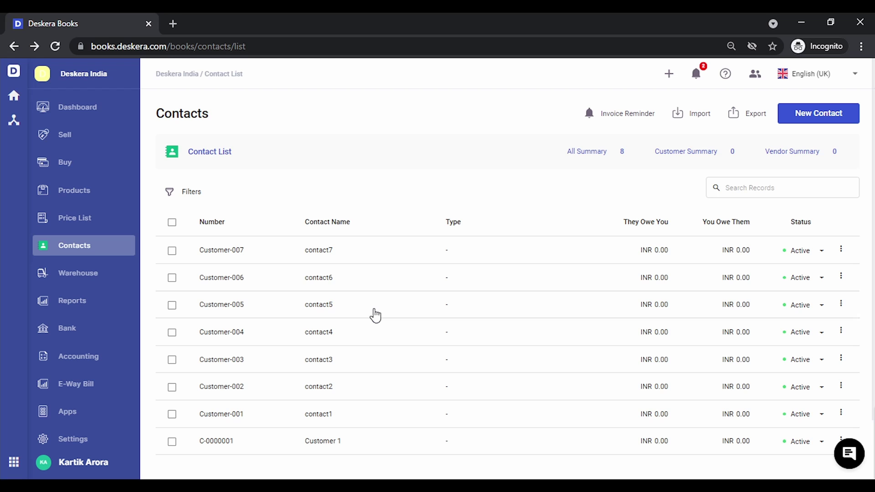